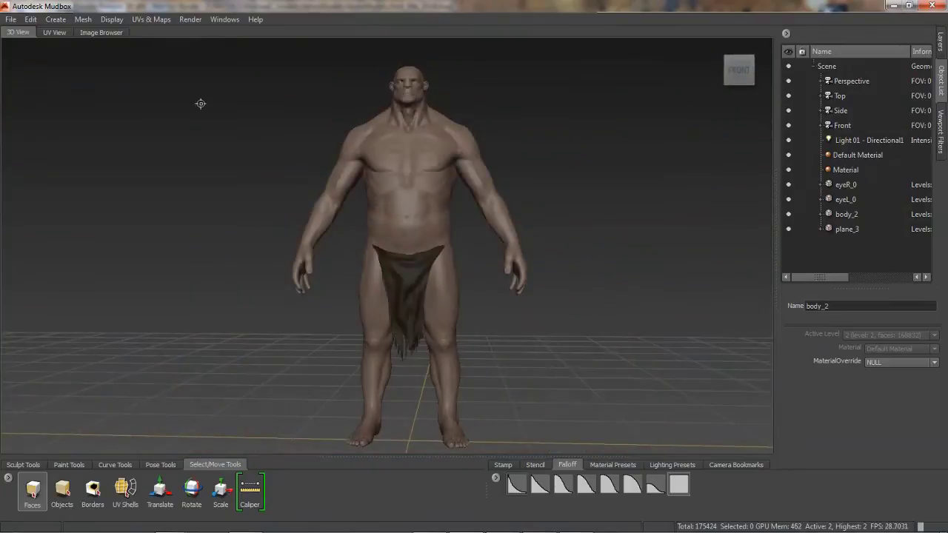
# - Start a new retopology operation for body_2 with a target base face count of 12000 and face uniformity of 0.25
pyautogui.click(82, 19)
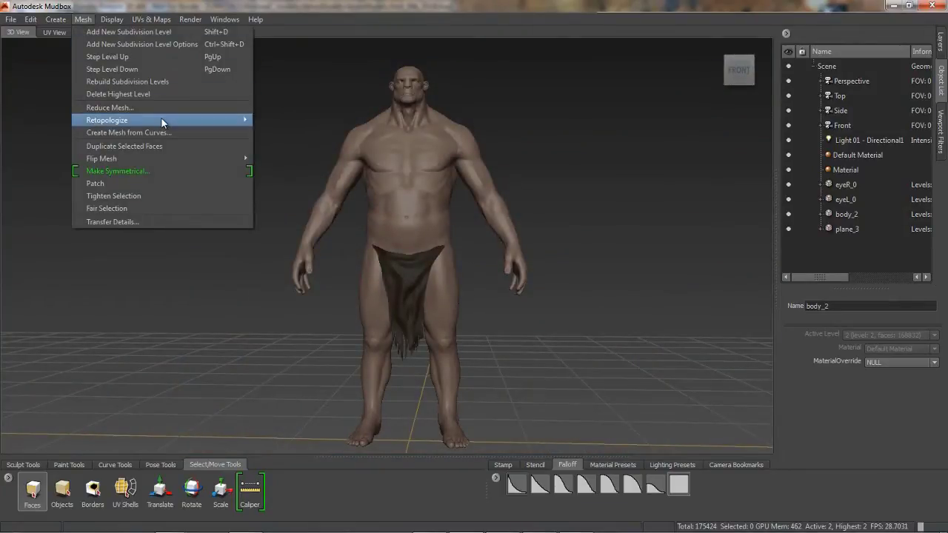
pyautogui.moveTo(219, 121)
pyautogui.click(289, 120)
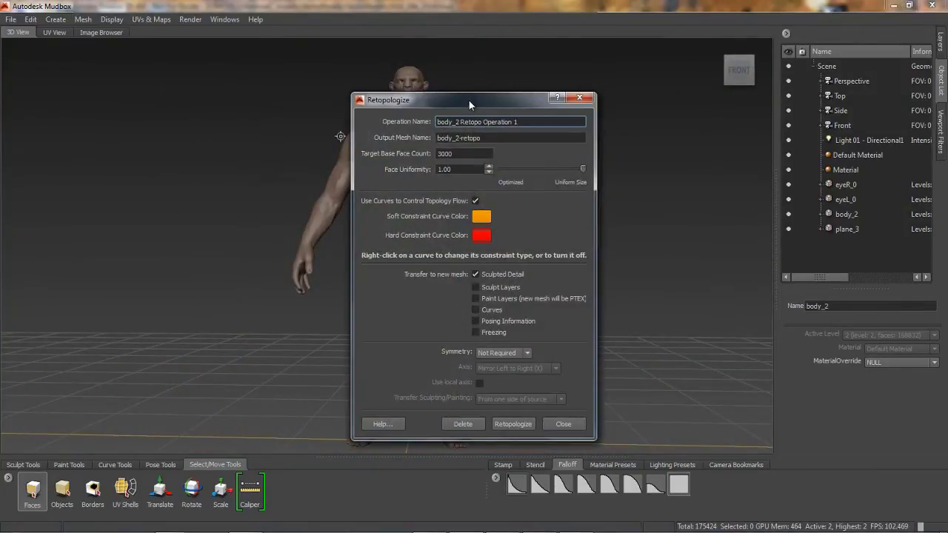
pyautogui.moveTo(468, 99); pyautogui.dragTo(703, 88)
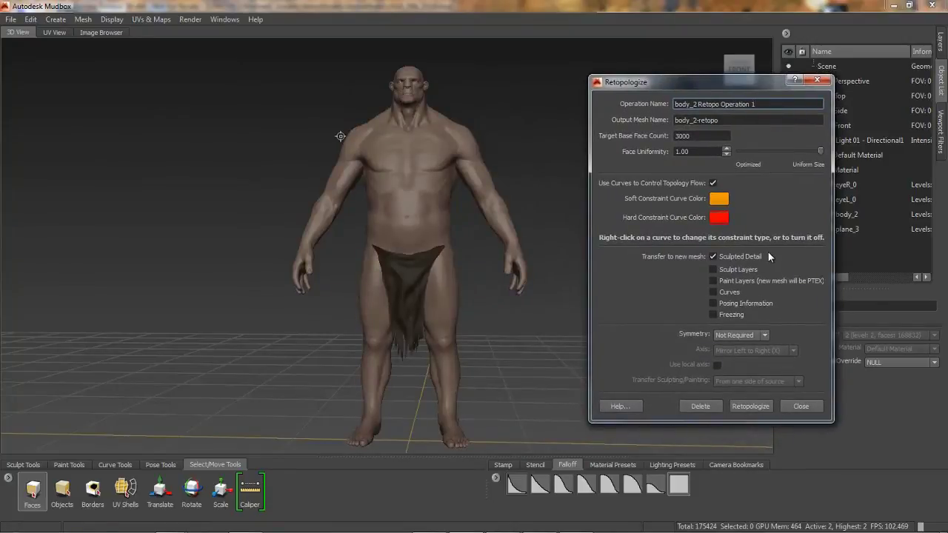
pyautogui.doubleClick(697, 136)
pyautogui.write('12')
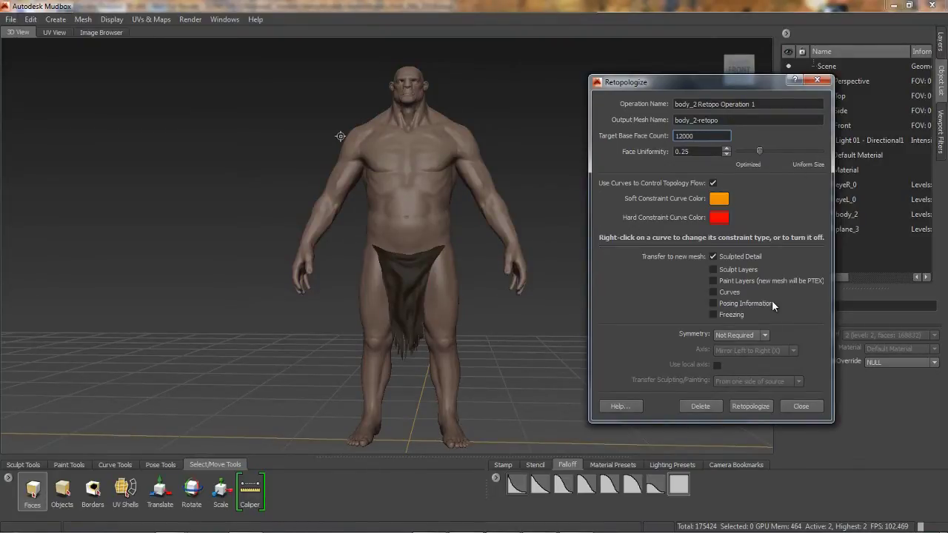
# - Set symmetry to Based on Axis with Mirror Left to Right (X) and run the retopology of the body
pyautogui.click(734, 336)
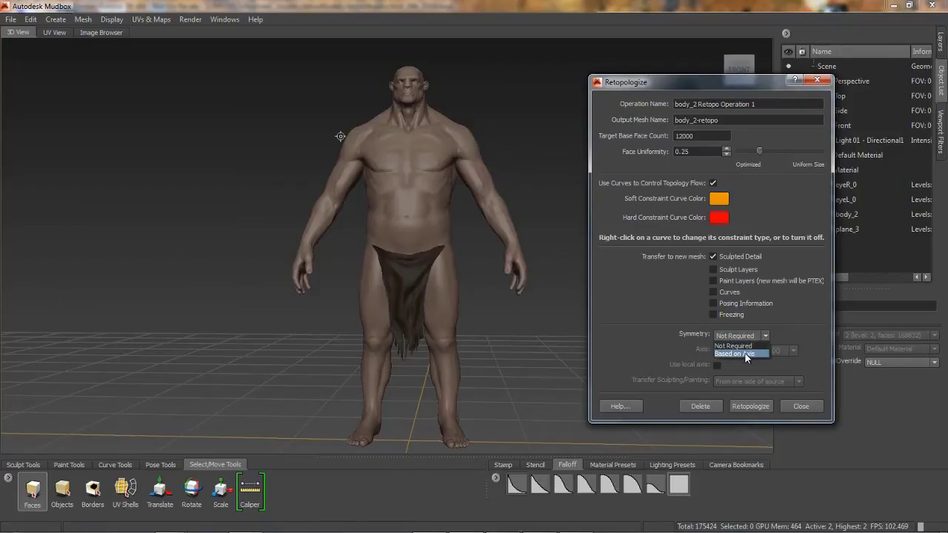
pyautogui.click(745, 354)
pyautogui.click(746, 350)
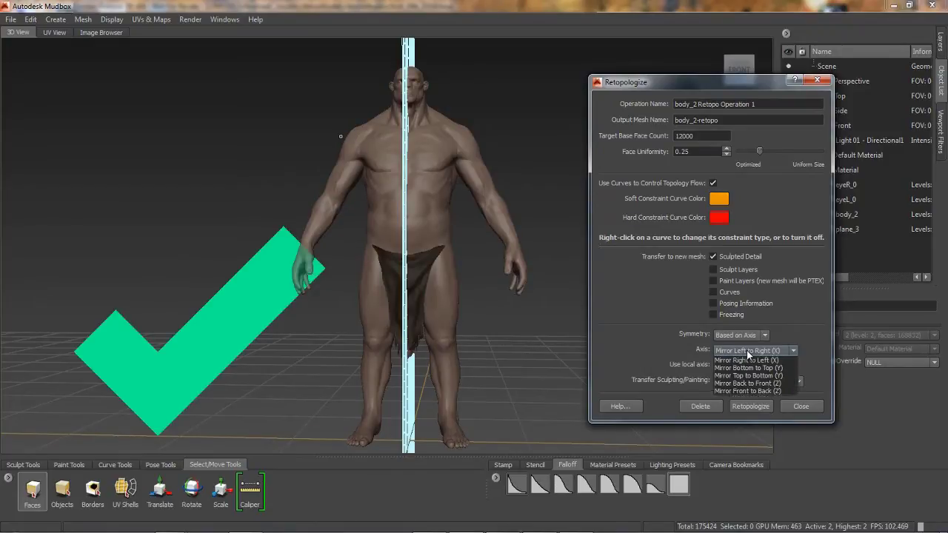
pyautogui.click(768, 362)
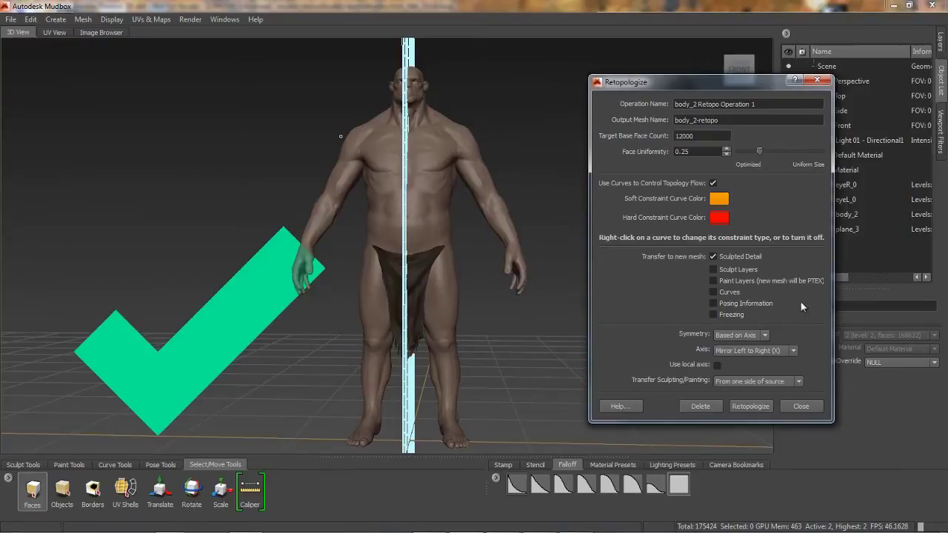
pyautogui.moveTo(751, 83); pyautogui.dragTo(889, 77)
pyautogui.click(894, 343)
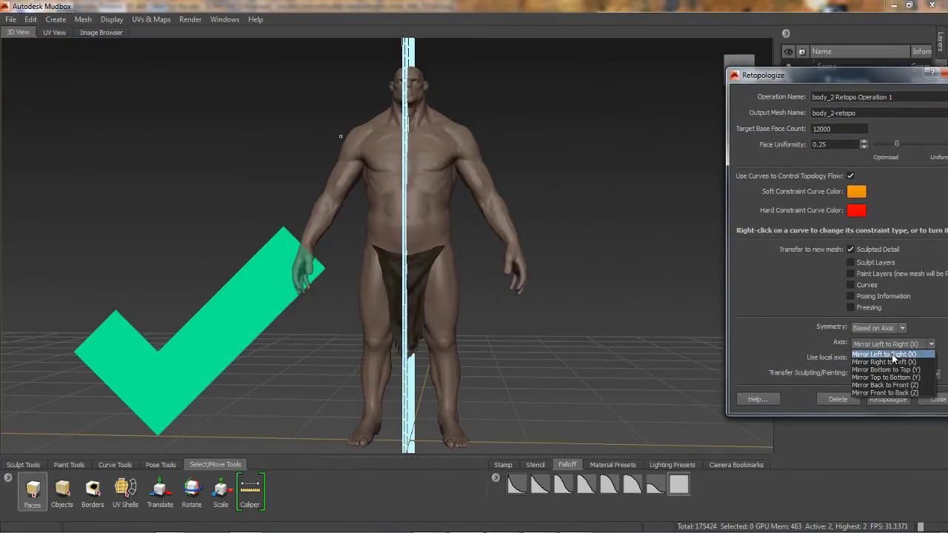
pyautogui.click(893, 355)
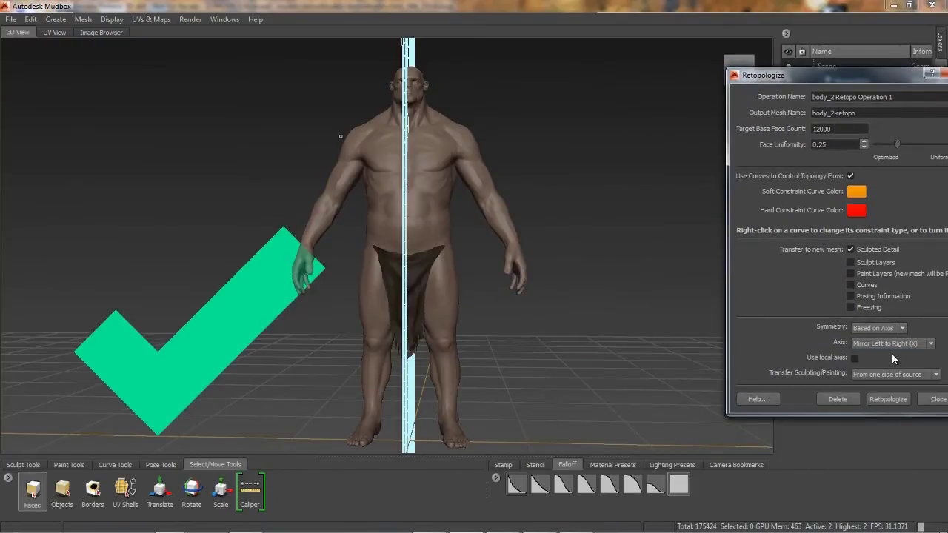
pyautogui.click(881, 398)
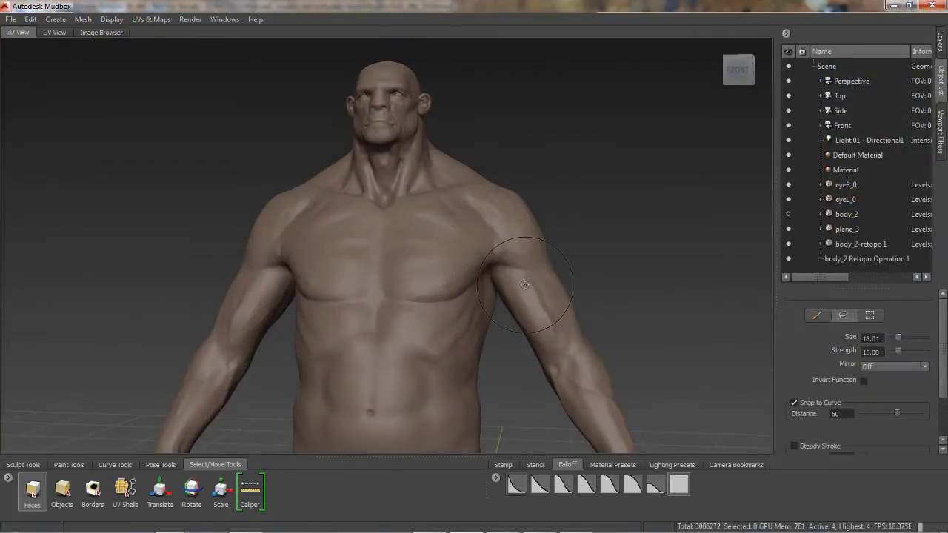
# - Step the retopologized body mesh down through its subdivision levels to inspect the lower-resolution topology
pyautogui.press('pagedown')
pyautogui.press('pagedown')
pyautogui.press('pagedown')
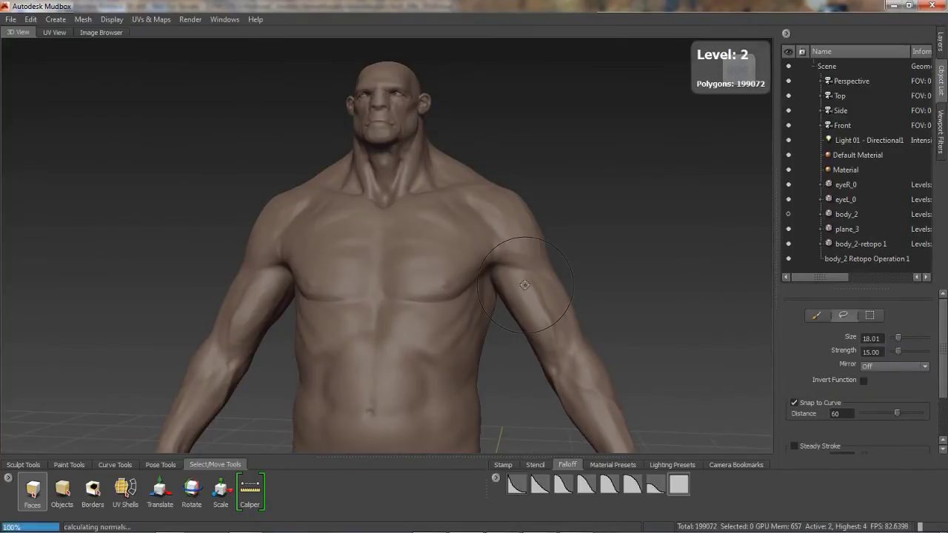
pyautogui.press('pagedown')
pyautogui.moveTo(652, 282); pyautogui.dragTo(677, 267, button='right')
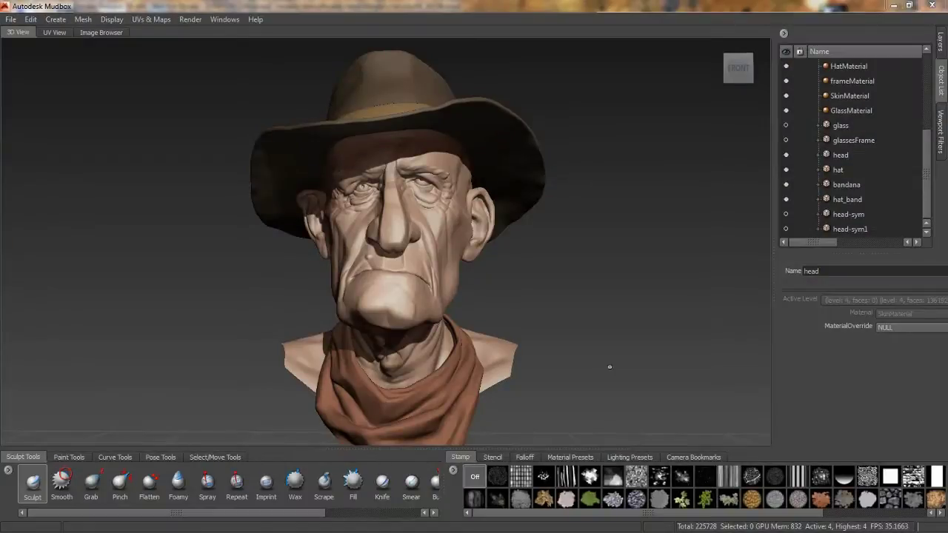
# - Examine the cowboy bust from several angles, with head hidden and head-sym shown in its place
pyautogui.moveTo(570, 325)
pyautogui.keyDown('alt'); pyautogui.mouseDown()
pyautogui.moveTo(616, 347)
pyautogui.moveTo(553, 282)
pyautogui.mouseUp(); pyautogui.keyUp('alt')
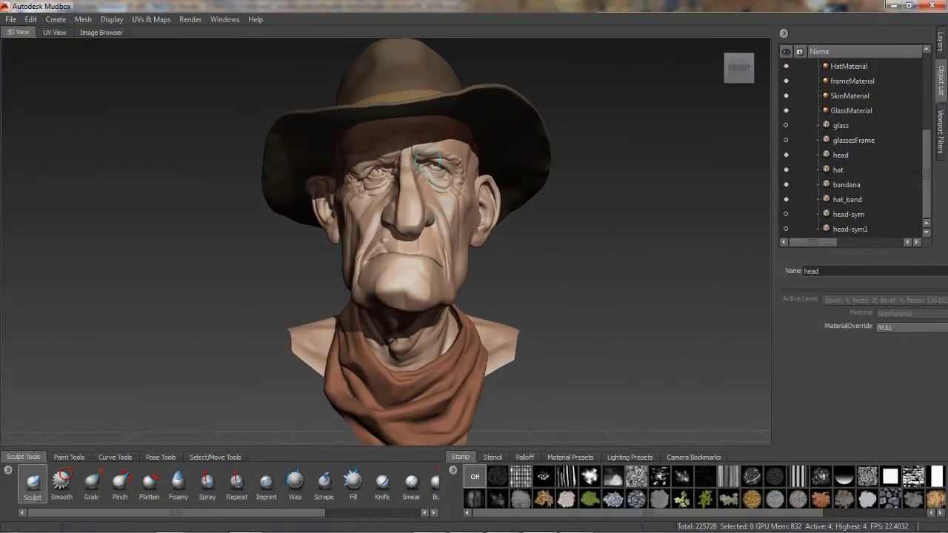
pyautogui.keyDown('alt'); pyautogui.moveTo(449, 206); pyautogui.dragTo(411, 186); pyautogui.keyUp('alt')
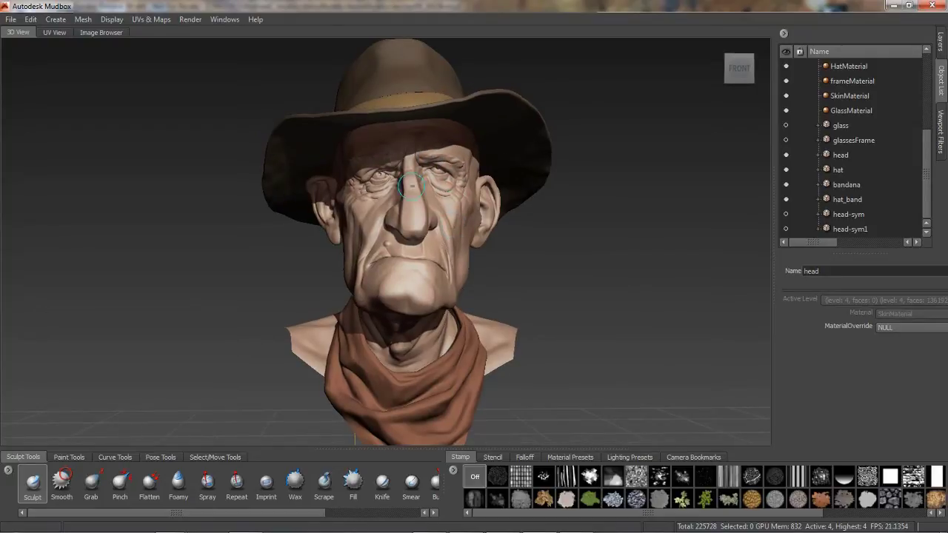
pyautogui.keyDown('alt'); pyautogui.moveTo(478, 247); pyautogui.dragTo(484, 256); pyautogui.keyUp('alt')
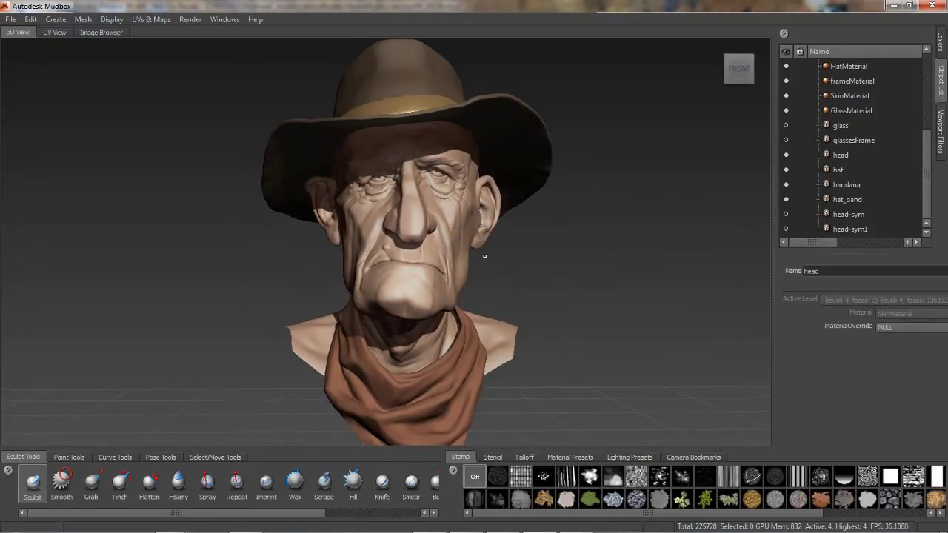
pyautogui.keyDown('alt'); pyautogui.moveTo(484, 256); pyautogui.dragTo(503, 311, button='right'); pyautogui.keyUp('alt')
pyautogui.keyDown('alt'); pyautogui.moveTo(504, 311); pyautogui.dragTo(492, 278); pyautogui.keyUp('alt')
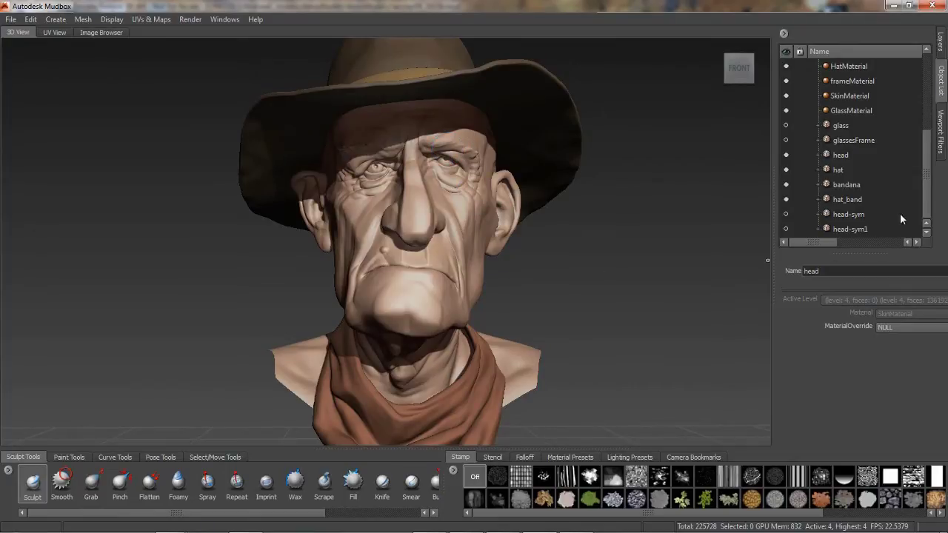
pyautogui.click(787, 155)
pyautogui.click(786, 214)
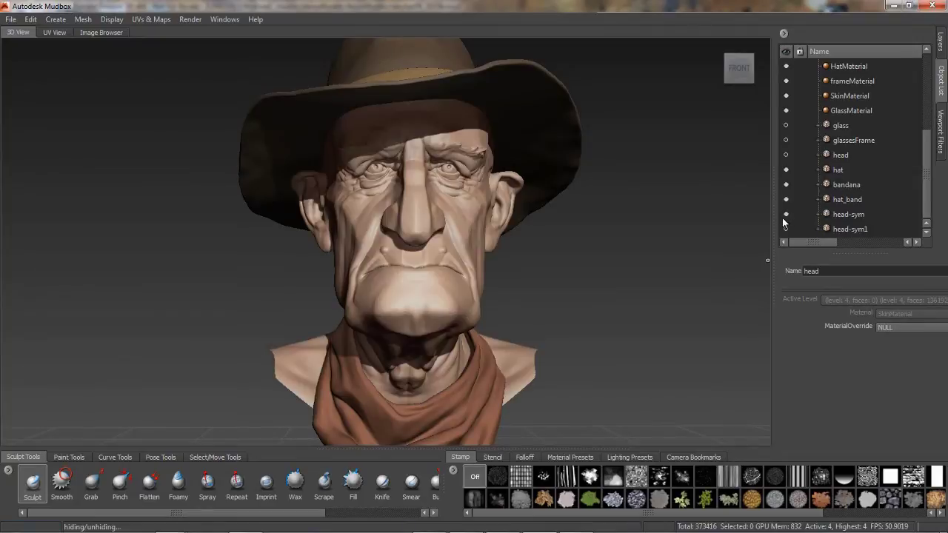
pyautogui.keyDown('alt'); pyautogui.moveTo(556, 294); pyautogui.dragTo(535, 292); pyautogui.keyUp('alt')
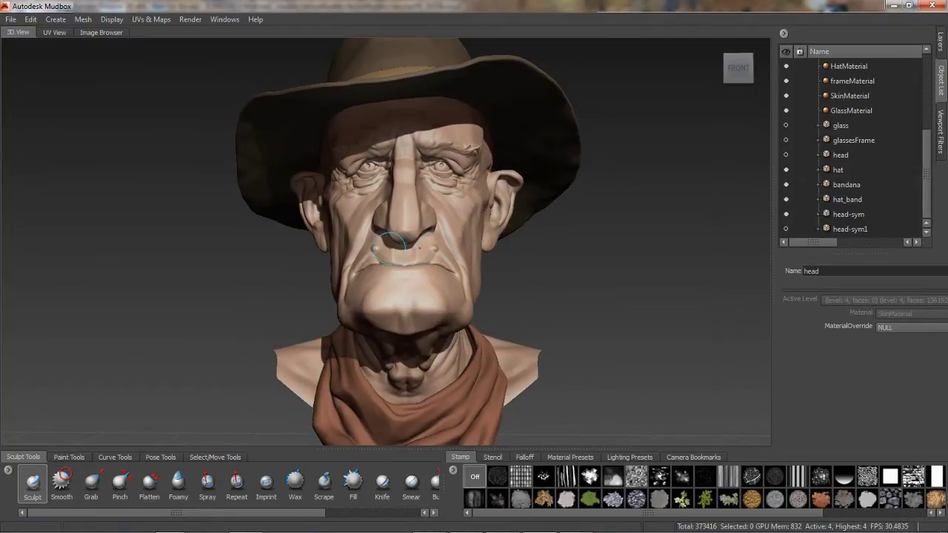
pyautogui.keyDown('alt'); pyautogui.moveTo(456, 183); pyautogui.dragTo(457, 206); pyautogui.keyUp('alt')
# - Hide head-sym and show head-sym1 in its place to examine the other symmetrical version of the face
pyautogui.click(786, 215)
pyautogui.click(786, 229)
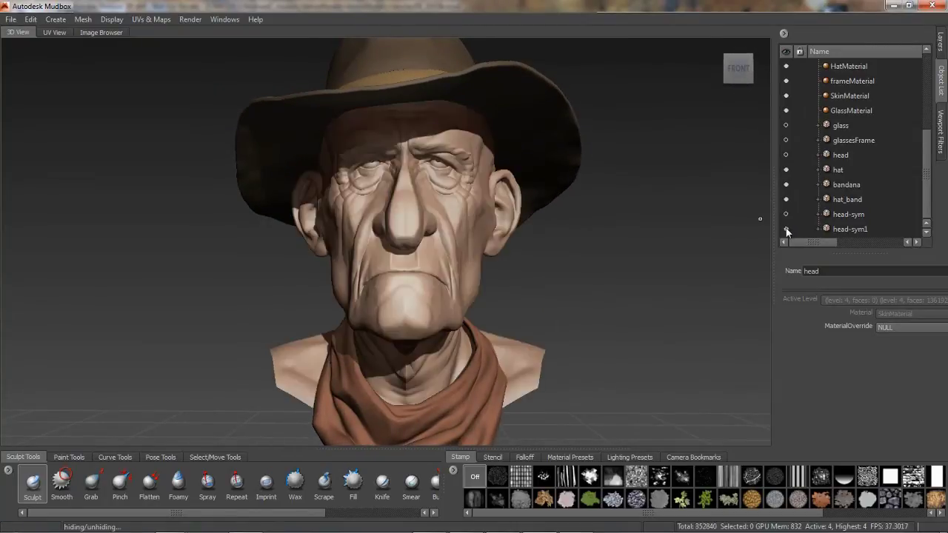
pyautogui.keyDown('alt'); pyautogui.moveTo(426, 209); pyautogui.dragTo(450, 212); pyautogui.keyUp('alt')
pyautogui.keyDown('alt'); pyautogui.moveTo(487, 268); pyautogui.dragTo(473, 266); pyautogui.keyUp('alt')
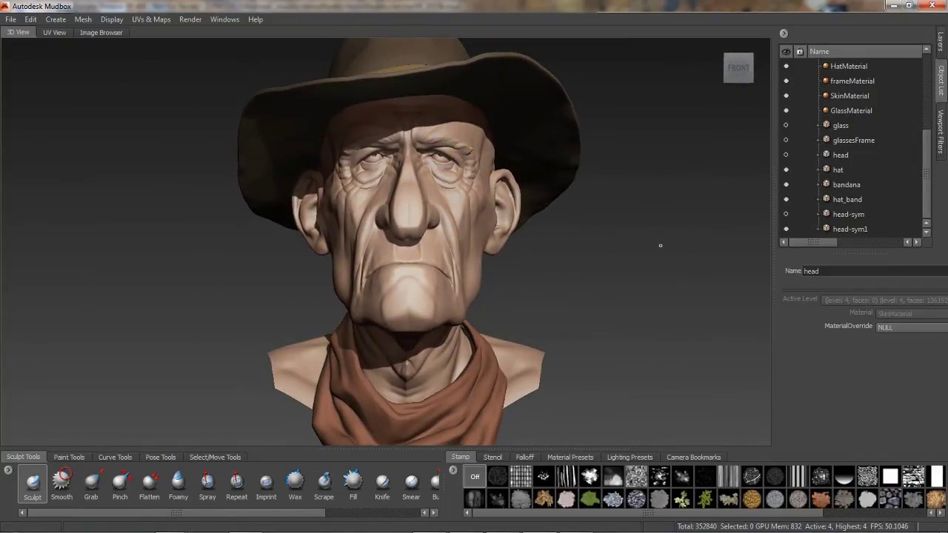
# - Hide head-sym1 and show the original asymmetrical head mesh again
pyautogui.click(786, 229)
pyautogui.click(786, 155)
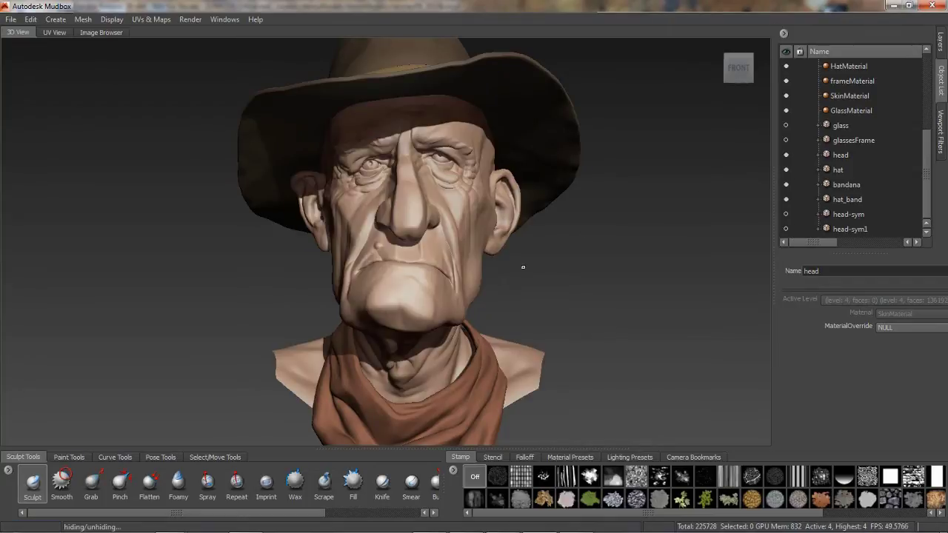
pyautogui.moveTo(523, 267)
pyautogui.keyDown('alt'); pyautogui.mouseDown()
pyautogui.moveTo(520, 280)
pyautogui.moveTo(530, 282)
pyautogui.mouseUp(); pyautogui.keyUp('alt')
pyautogui.keyDown('alt'); pyautogui.moveTo(481, 221); pyautogui.dragTo(320, 226, button='middle'); pyautogui.keyUp('alt')
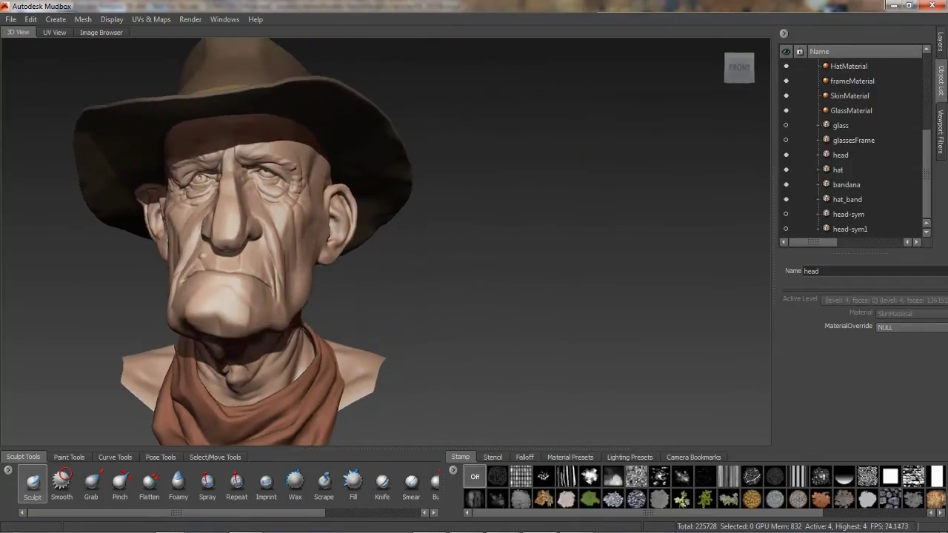
# - Start a new retopology operation for the head with a target base face count of 5000 and face uniformity of 0.43
pyautogui.click(83, 19)
pyautogui.moveTo(200, 120)
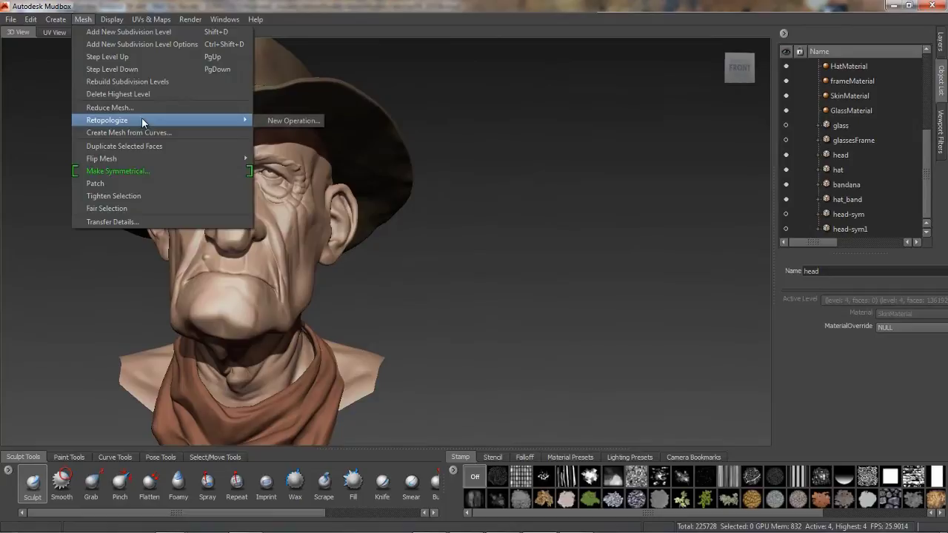
pyautogui.click(276, 123)
pyautogui.moveTo(478, 105); pyautogui.dragTo(575, 90)
pyautogui.click(552, 138)
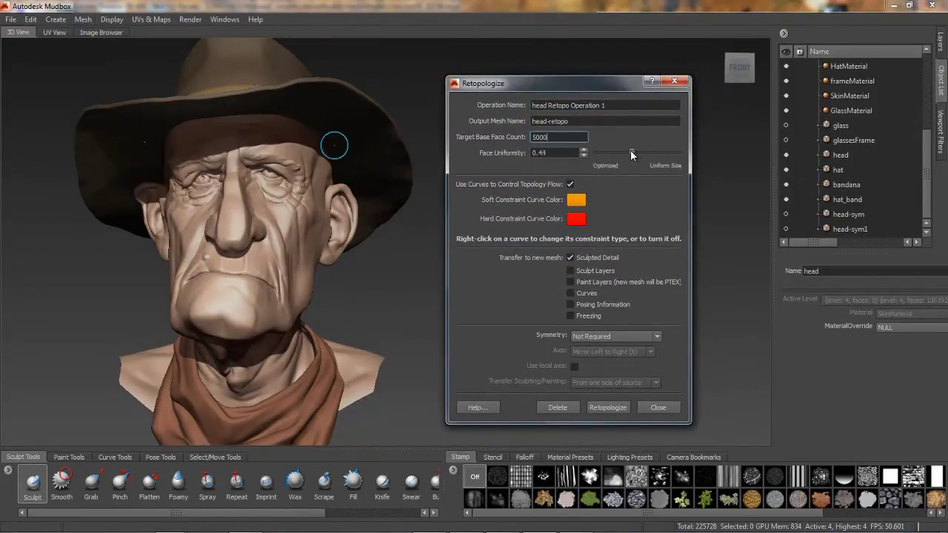
pyautogui.moveTo(631, 151); pyautogui.dragTo(629, 153)
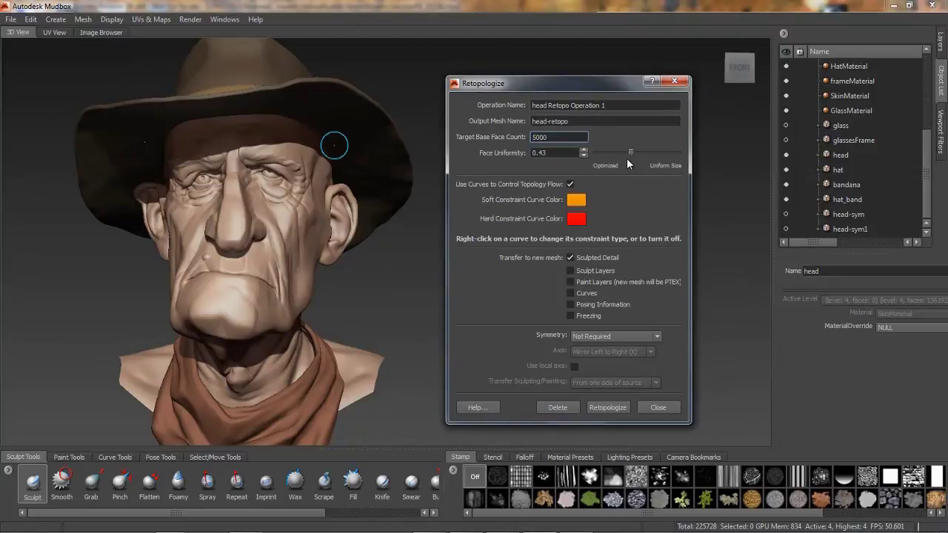
# - Set the symmetry to Based on Source Topology and run the head's retopology
pyautogui.click(632, 336)
pyautogui.click(635, 353)
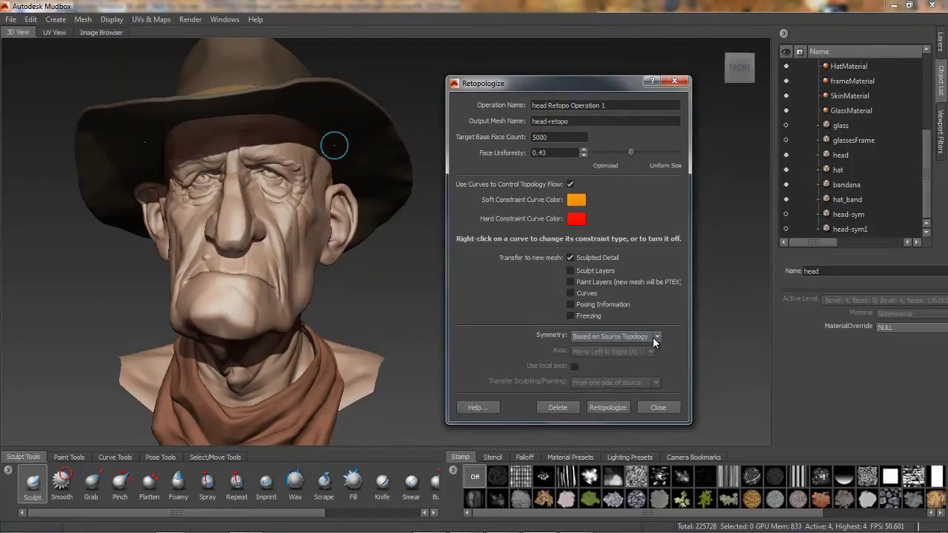
pyautogui.click(608, 407)
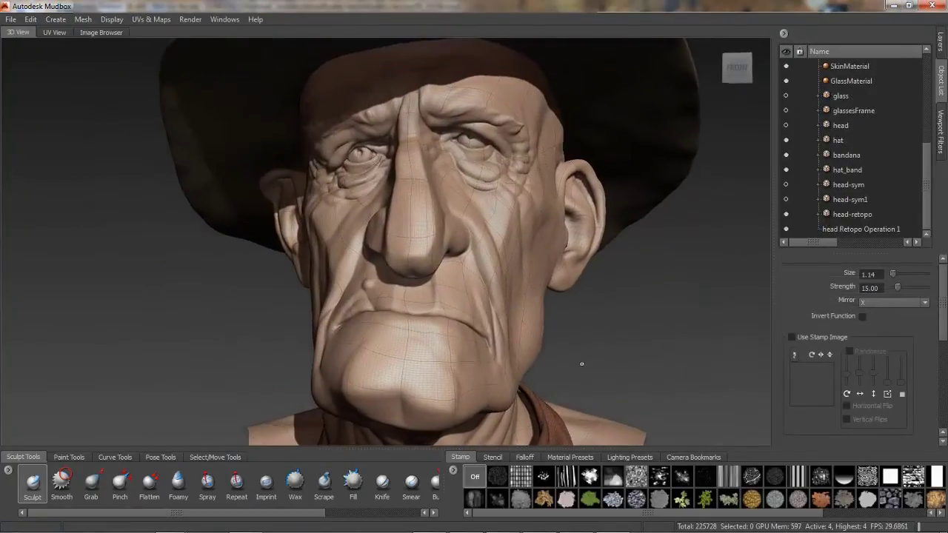
# - Set the Sculpt tool's mirror mode to Tangent for the retopologized head
pyautogui.keyDown('alt'); pyautogui.moveTo(582, 364); pyautogui.dragTo(549, 326); pyautogui.keyUp('alt')
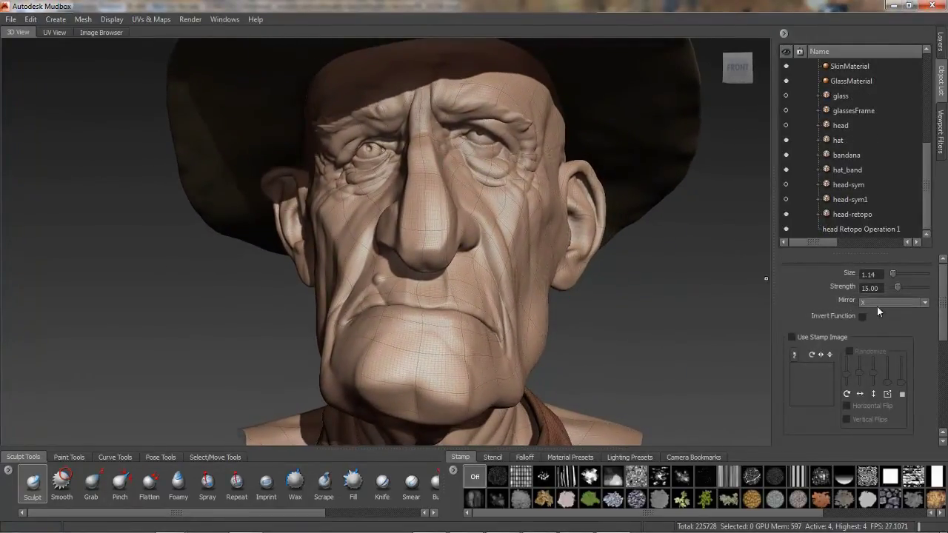
pyautogui.click(877, 305)
pyautogui.click(880, 366)
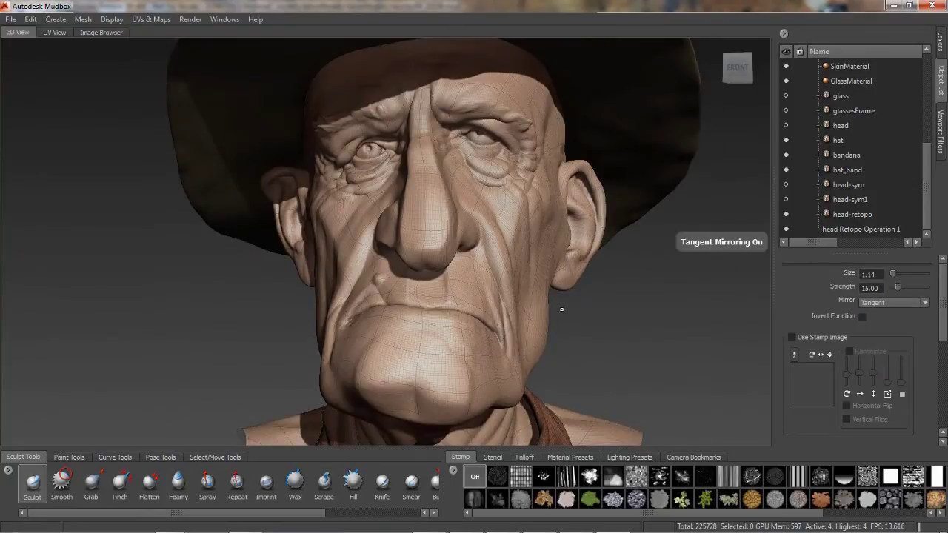
pyautogui.keyDown('alt'); pyautogui.moveTo(539, 277); pyautogui.dragTo(546, 290); pyautogui.keyUp('alt')
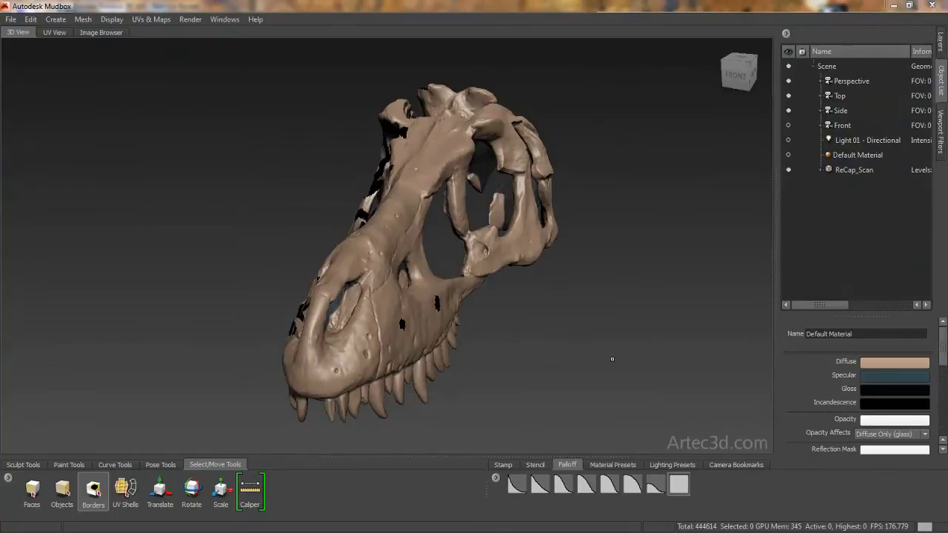
# - Select the borders of the two small holes above the teeth on the skull scan's intact side and patch them
pyautogui.keyDown('alt'); pyautogui.moveTo(621, 366); pyautogui.dragTo(665, 322); pyautogui.keyUp('alt')
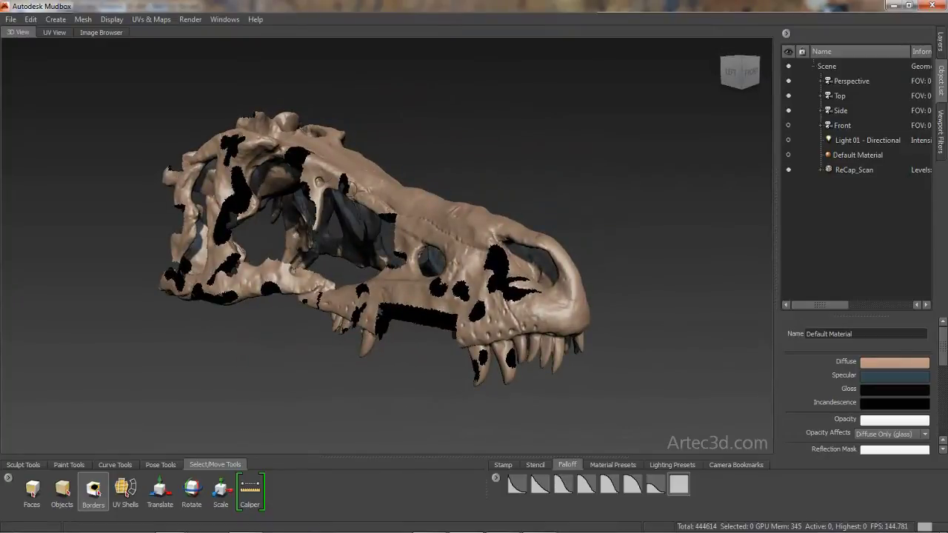
pyautogui.keyDown('alt'); pyautogui.moveTo(286, 282); pyautogui.dragTo(360, 308); pyautogui.keyUp('alt')
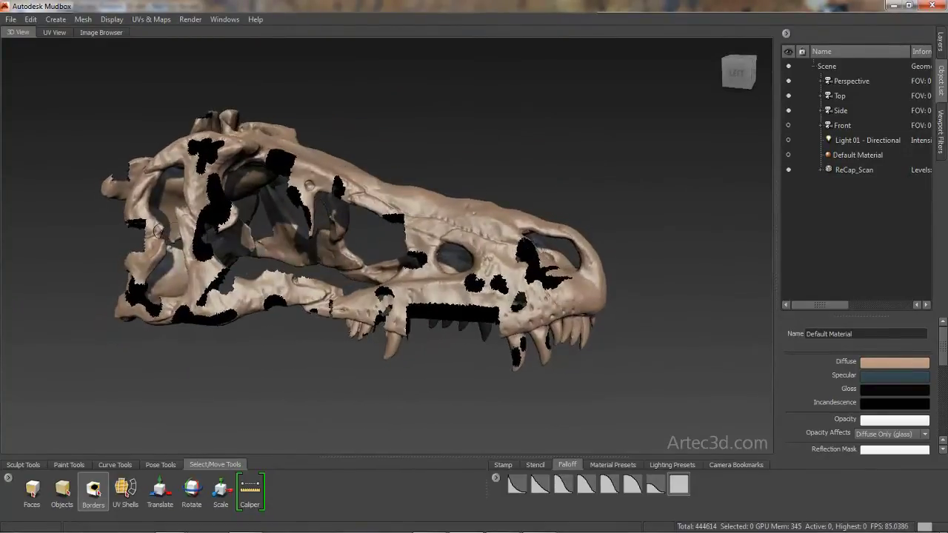
pyautogui.keyDown('alt'); pyautogui.moveTo(510, 311); pyautogui.dragTo(128, 395); pyautogui.keyUp('alt')
pyautogui.scroll(1, 298, 317)
pyautogui.click(285, 312)
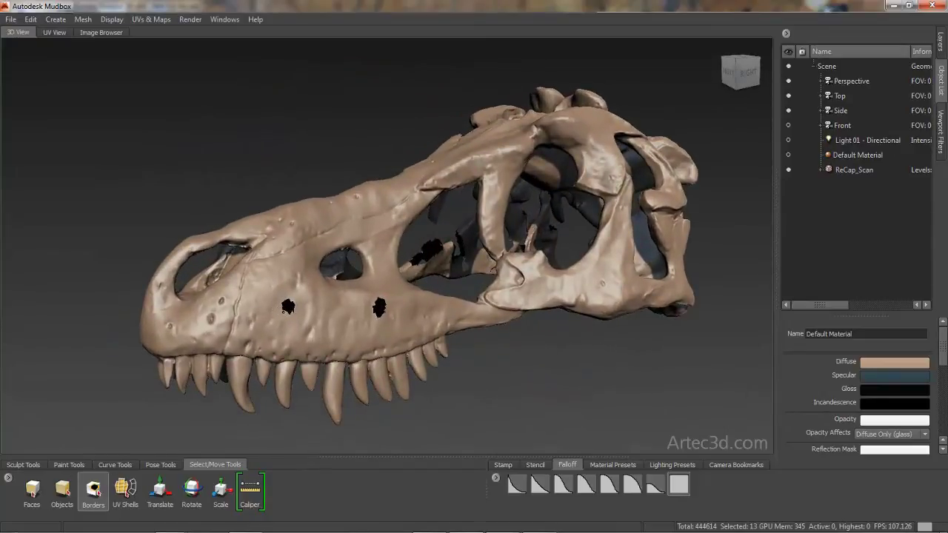
pyautogui.keyDown('shift'); pyautogui.click(376, 311); pyautogui.keyUp('shift')
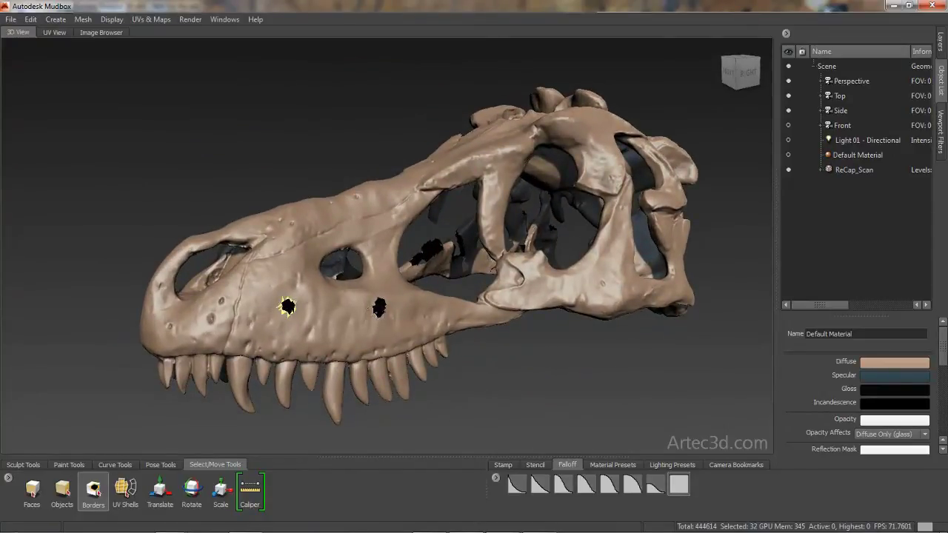
pyautogui.click(84, 23)
pyautogui.click(111, 185)
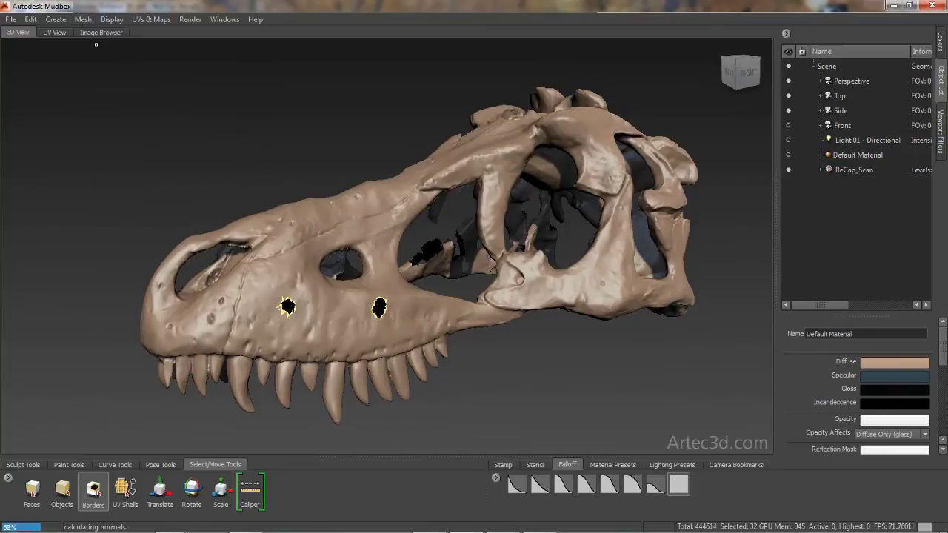
# - Apply Fair Selection to the two patched areas above the skull's teeth and clear the selection
pyautogui.click(83, 19)
pyautogui.click(115, 209)
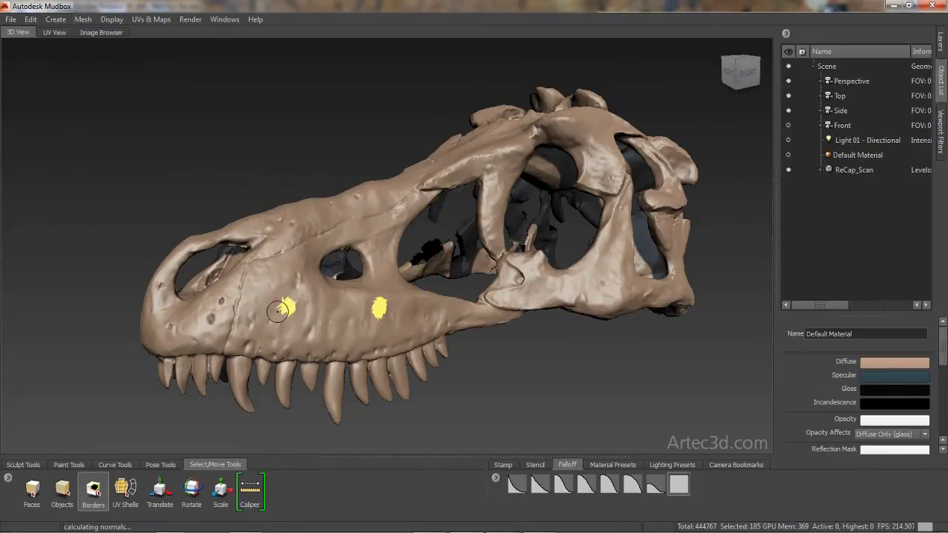
pyautogui.click(265, 178)
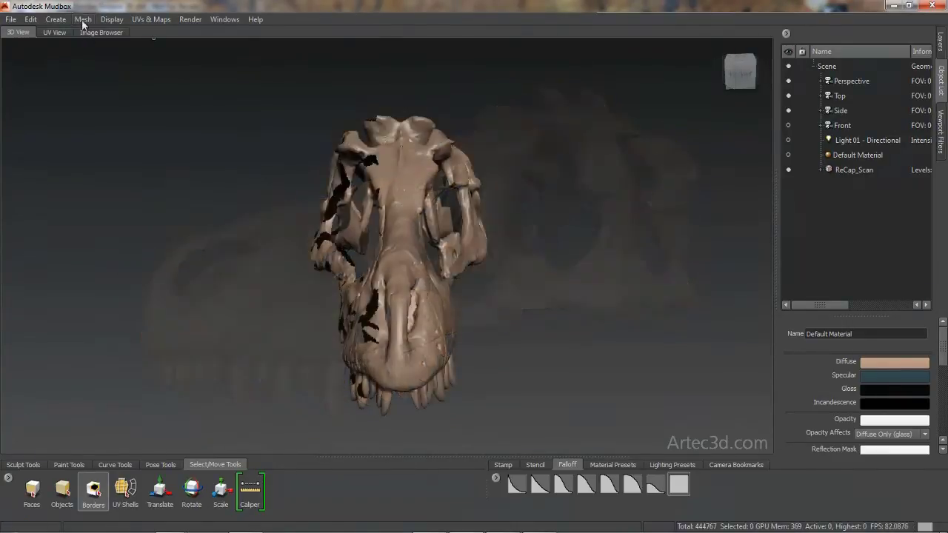
# - Make the skull scan symmetrical with Left/Right (X) Symmetry set to Mirror Right to Left and the topological axis set to X
pyautogui.click(83, 22)
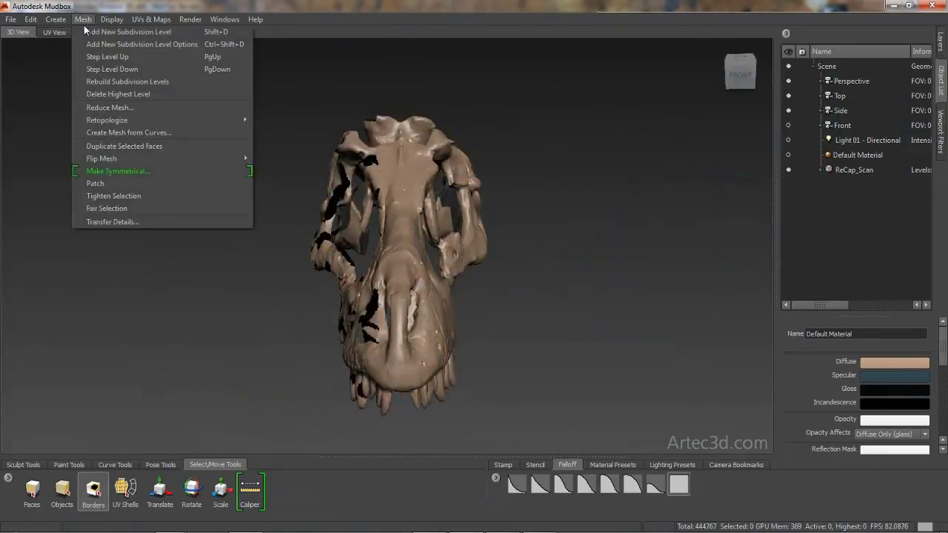
pyautogui.click(177, 172)
pyautogui.moveTo(456, 214); pyautogui.dragTo(600, 205)
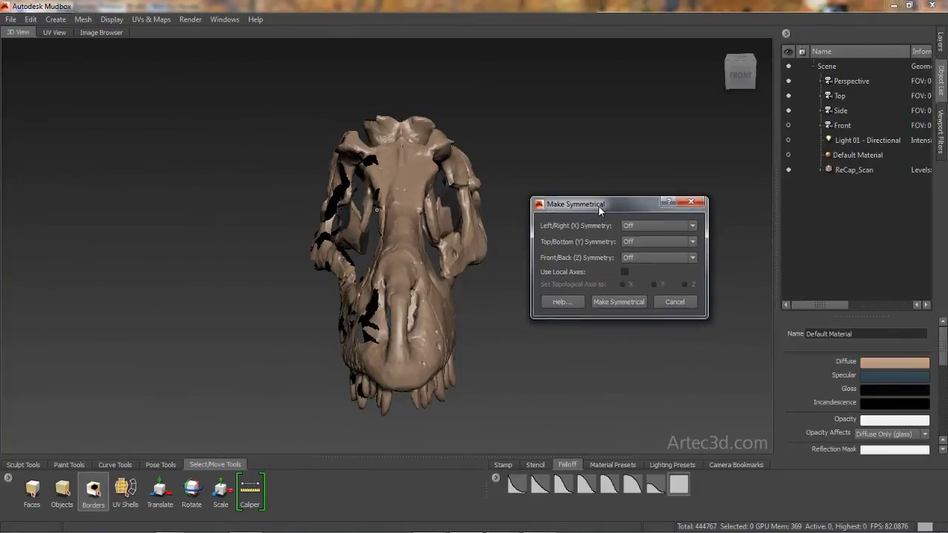
pyautogui.click(655, 227)
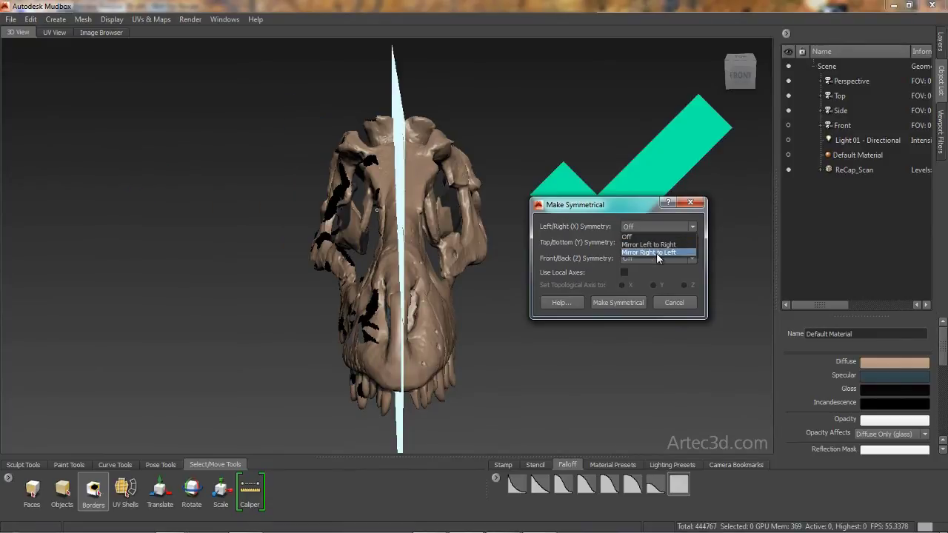
pyautogui.click(658, 254)
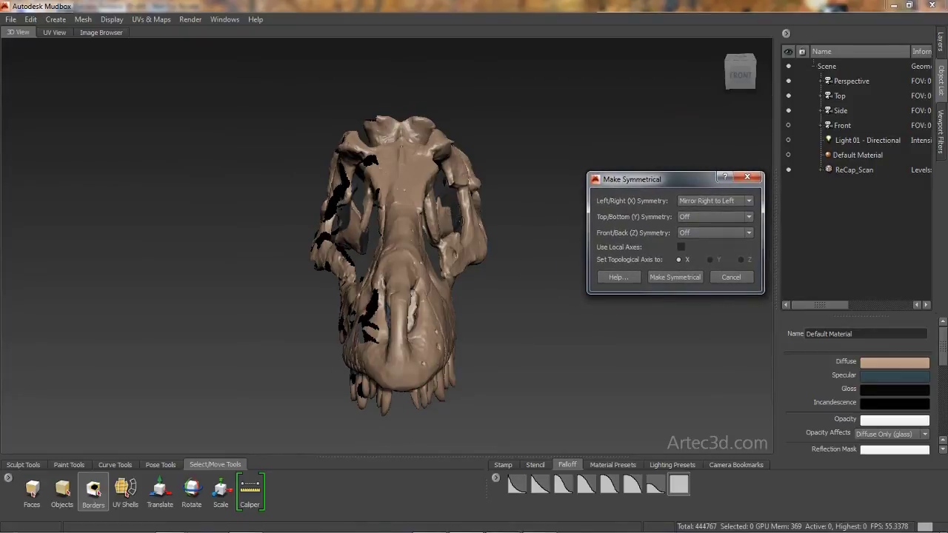
pyautogui.click(675, 277)
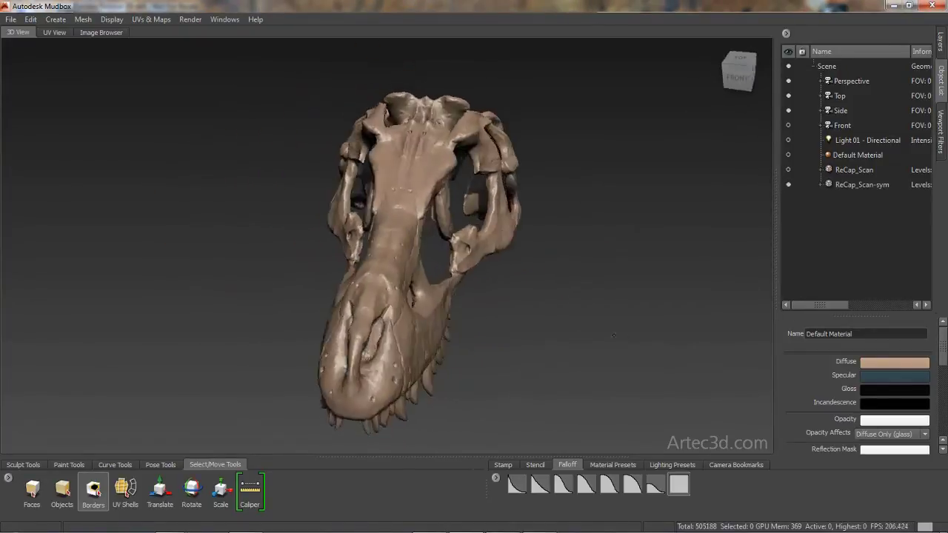
# - Compare the original ReCap_Scan with ReCap_Scan-sym by switching their visibility, leaving only the symmetrical mesh shown
pyautogui.keyDown('alt'); pyautogui.moveTo(613, 336); pyautogui.dragTo(611, 298); pyautogui.keyUp('alt')
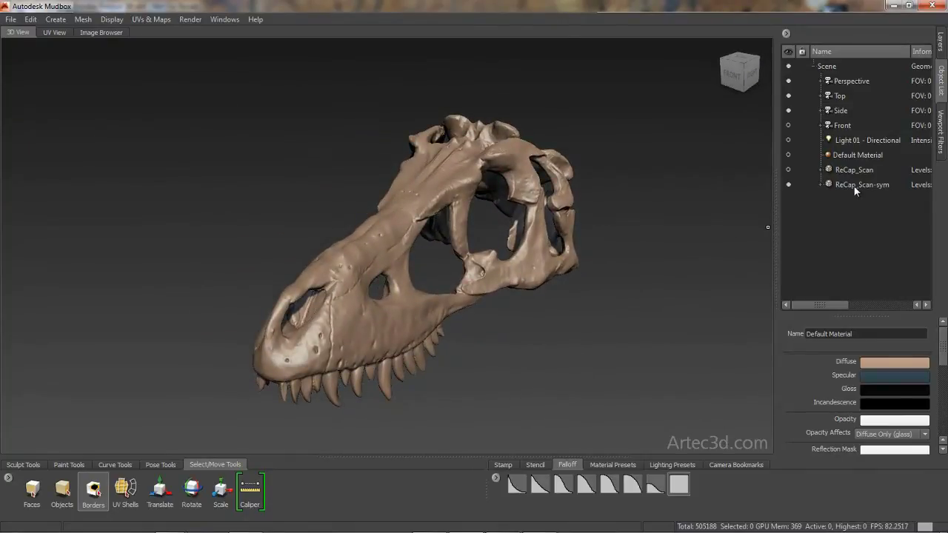
pyautogui.click(789, 184)
pyautogui.click(788, 170)
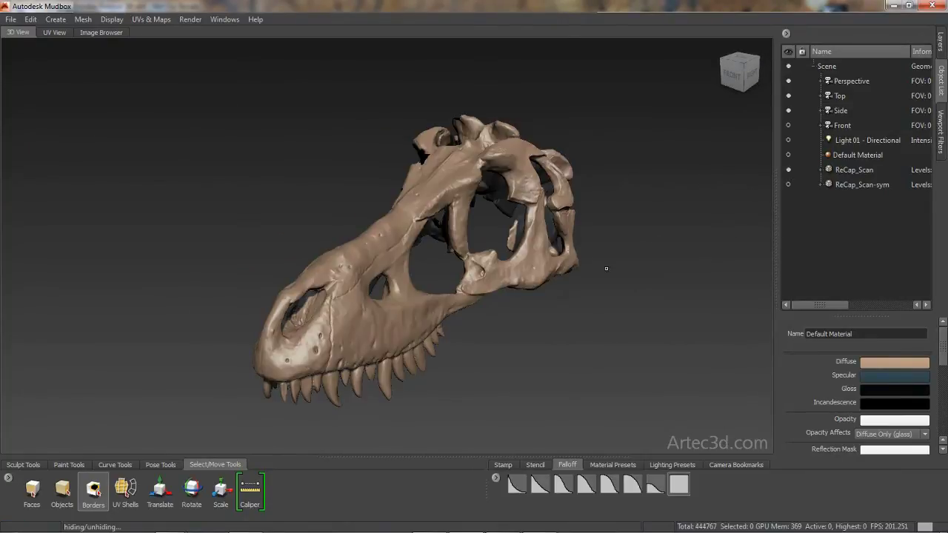
pyautogui.click(788, 169)
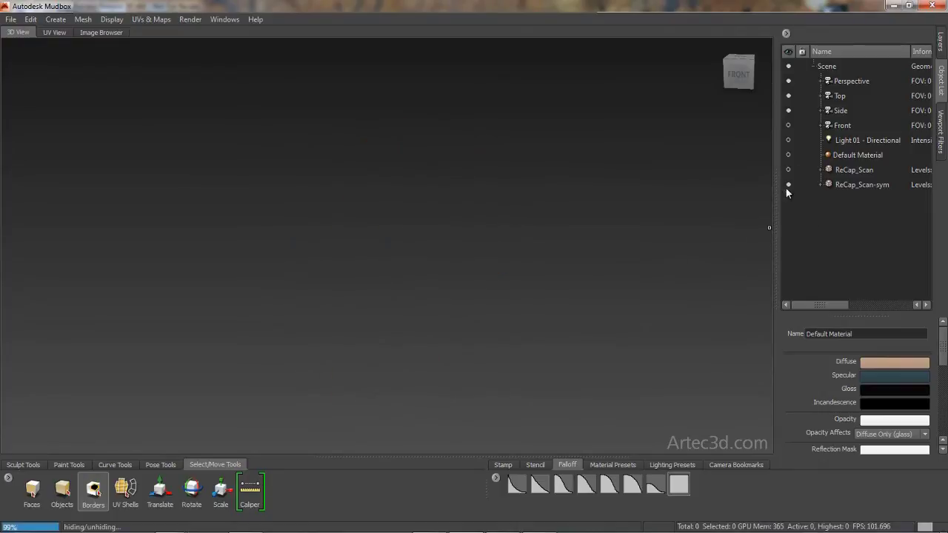
pyautogui.click(787, 185)
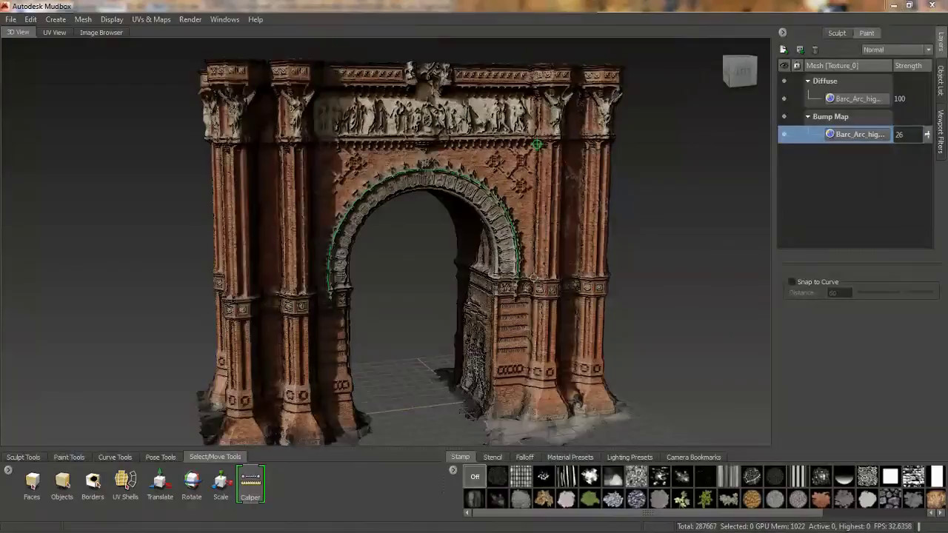
# - Measure the height beside the arch opening with the Caliper, and the arch along its curve with Snap to Curve on
pyautogui.moveTo(537, 144); pyautogui.dragTo(534, 278)
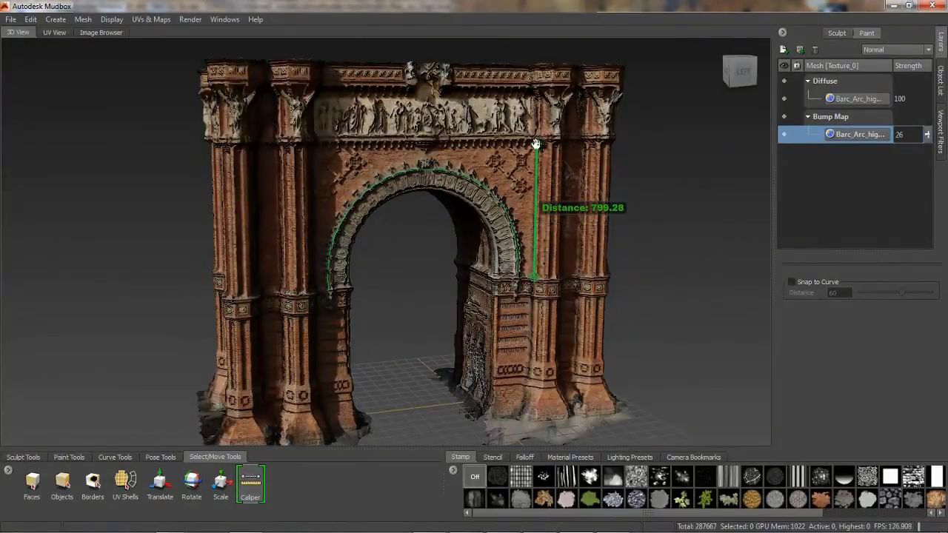
pyautogui.moveTo(537, 144); pyautogui.dragTo(562, 138)
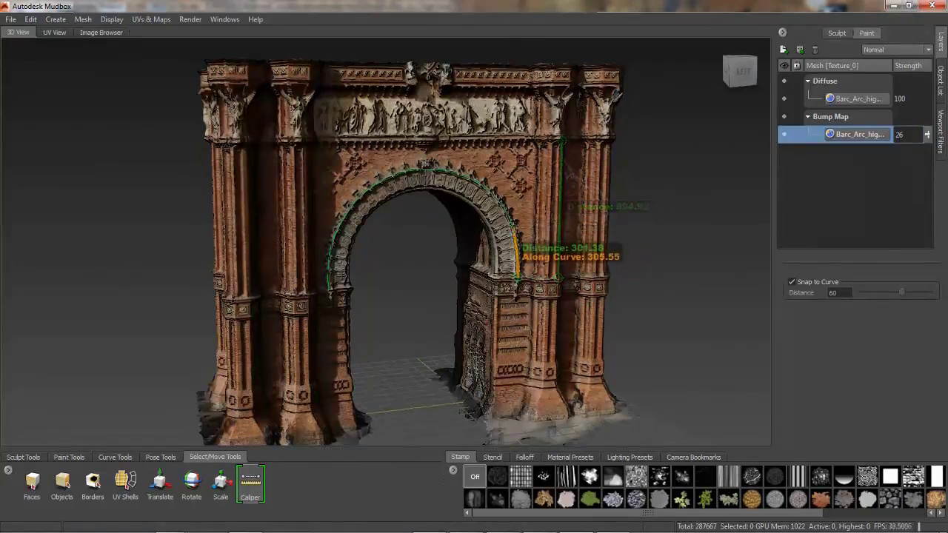
pyautogui.moveTo(514, 226); pyautogui.dragTo(328, 291)
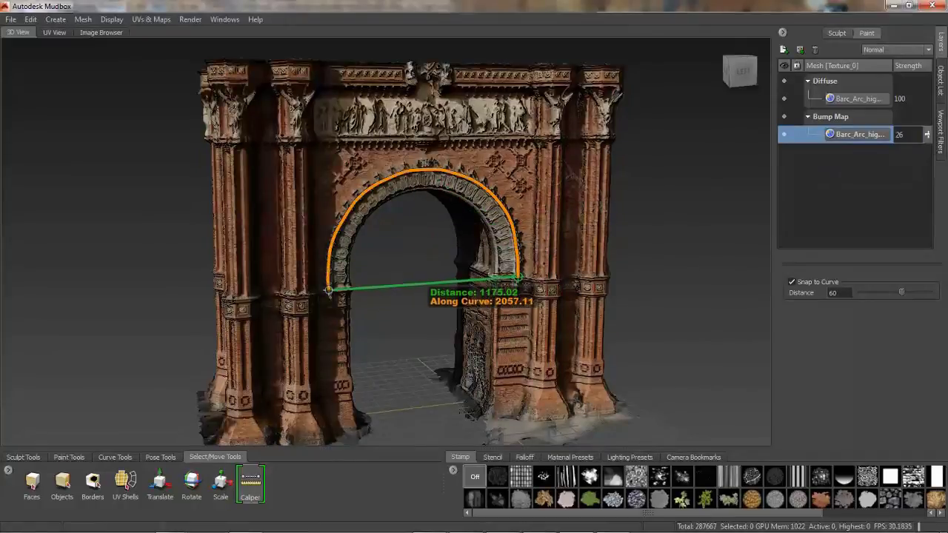
# - Draw a curve around the head above the brows and measure along it with the Caliper snapped to the curve
pyautogui.moveTo(383, 138); pyautogui.dragTo(565, 138)
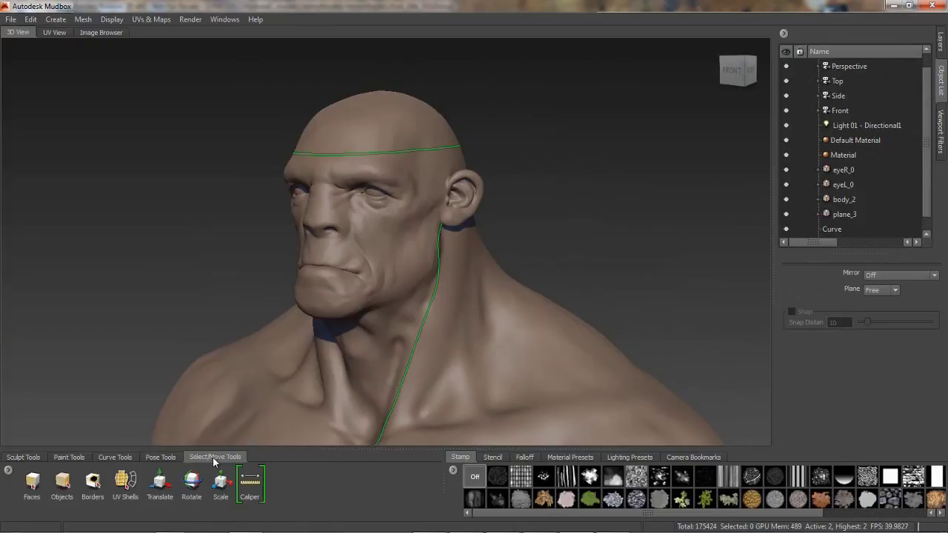
pyautogui.click(214, 457)
pyautogui.click(249, 486)
pyautogui.keyDown('alt'); pyautogui.moveTo(437, 278); pyautogui.dragTo(448, 324); pyautogui.keyUp('alt')
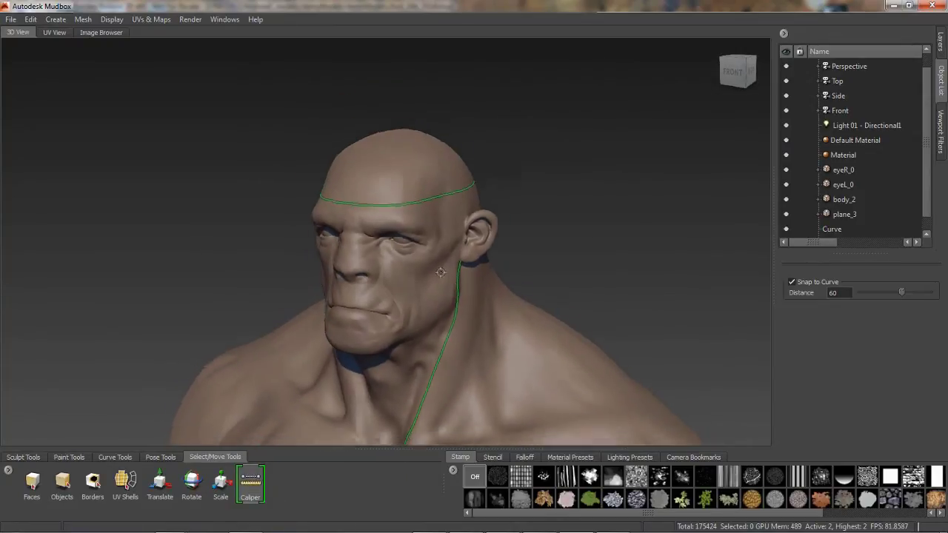
pyautogui.scroll(3, 448, 323)
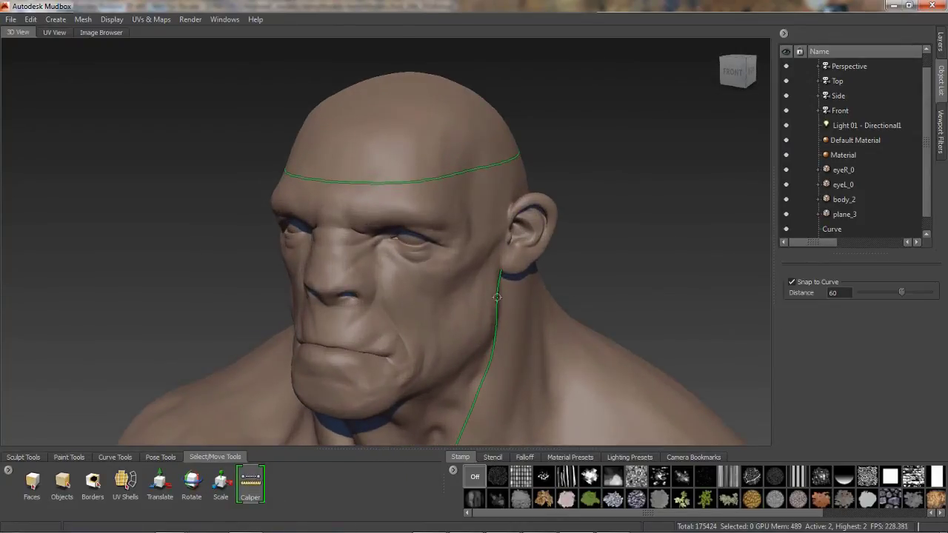
pyautogui.click(340, 181)
pyautogui.keyDown('alt'); pyautogui.moveTo(342, 186); pyautogui.dragTo(319, 234); pyautogui.keyUp('alt')
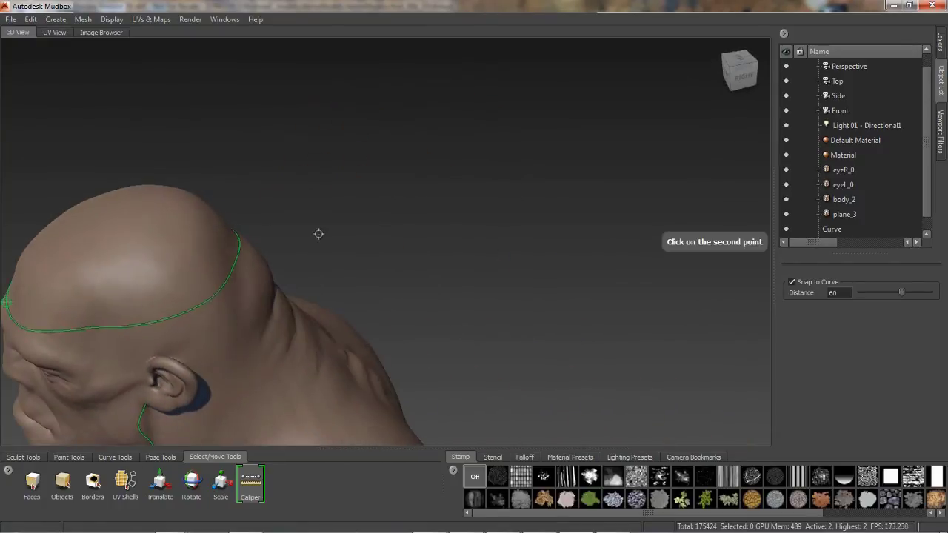
pyautogui.moveTo(204, 304); pyautogui.dragTo(230, 270)
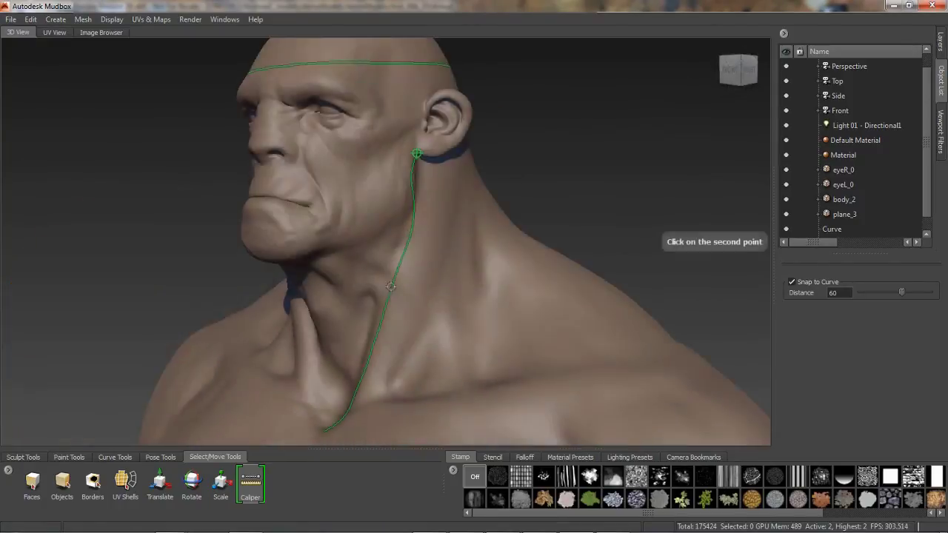
# - Measure along the neck curve from below the ear, and the distance between the two eyes, with the Caliper
pyautogui.moveTo(385, 304); pyautogui.dragTo(364, 370)
pyautogui.moveTo(381, 318); pyautogui.dragTo(413, 249)
pyautogui.moveTo(428, 133); pyautogui.dragTo(533, 131)
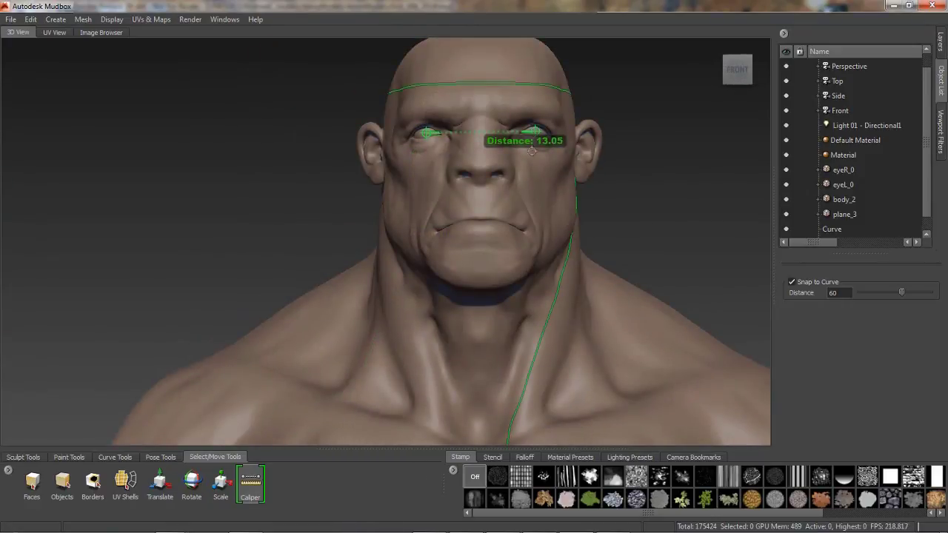
pyautogui.keyDown('alt'); pyautogui.moveTo(520, 272); pyautogui.dragTo(476, 282); pyautogui.keyUp('alt')
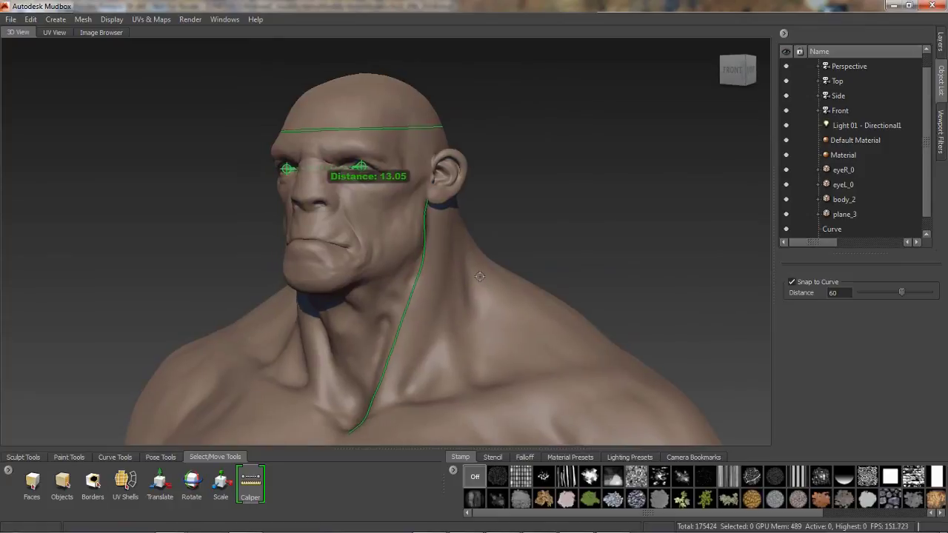